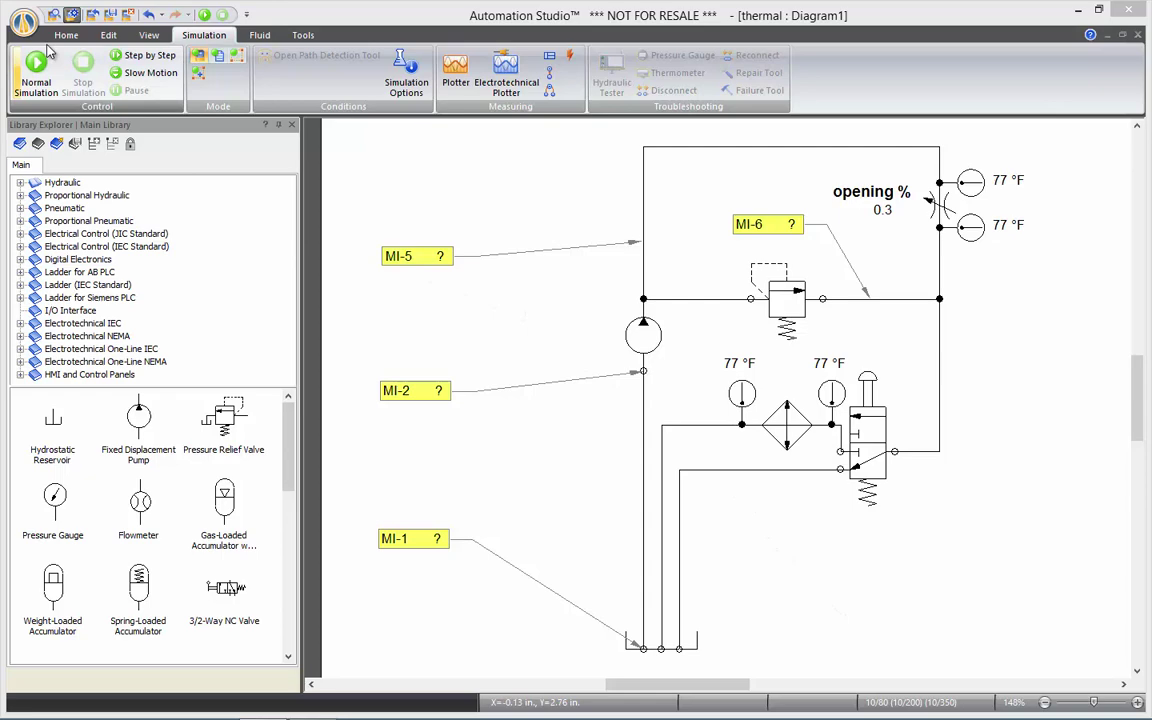
Step: Open Project Properties via Simulation > Simulation Options to show the Fluid Simulation settings
left_click(24, 20)
mouse_move(60, 56)
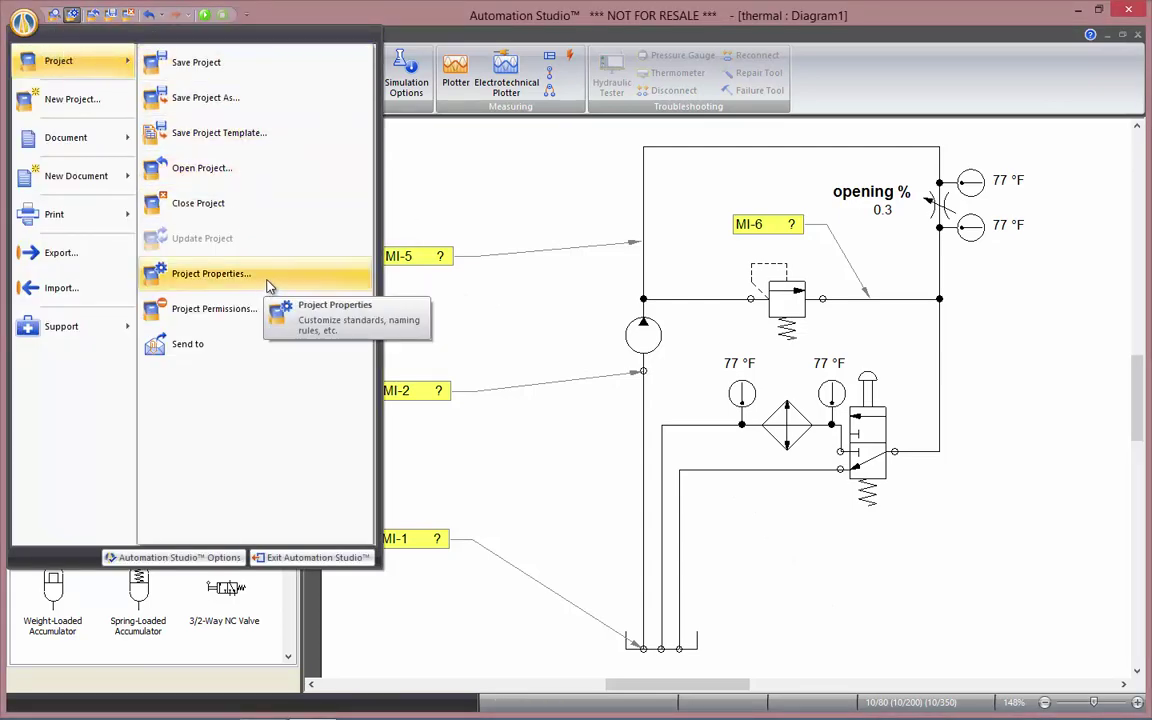
left_click(490, 178)
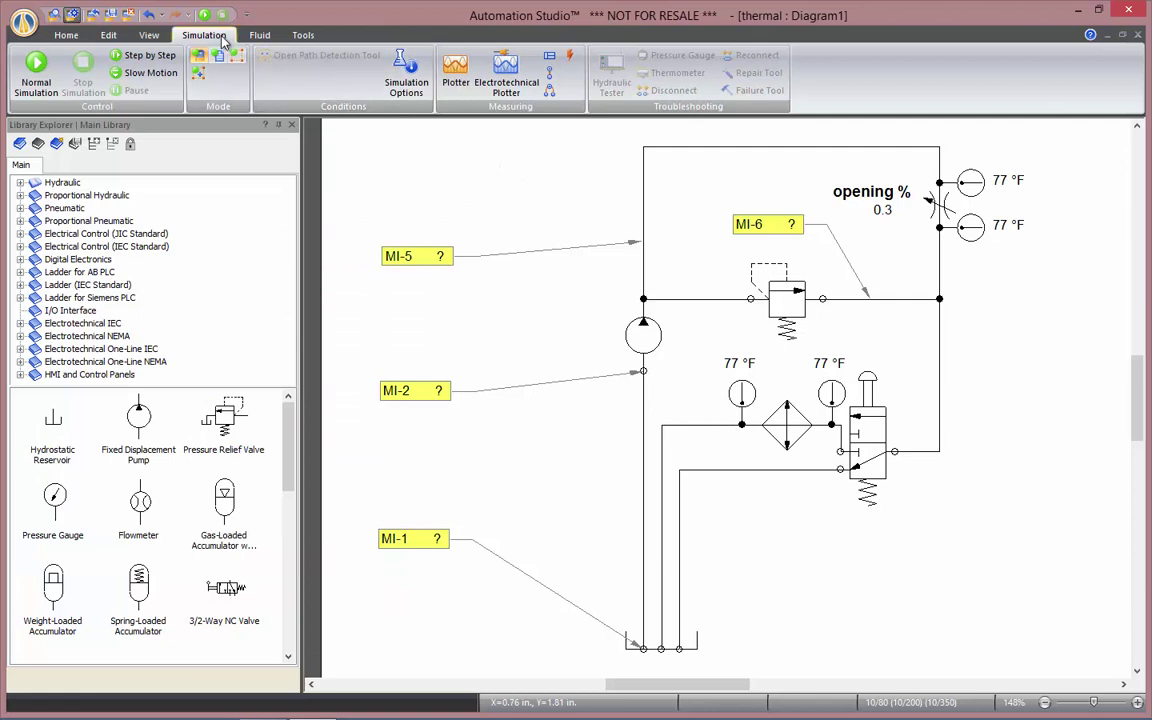
left_click(410, 70)
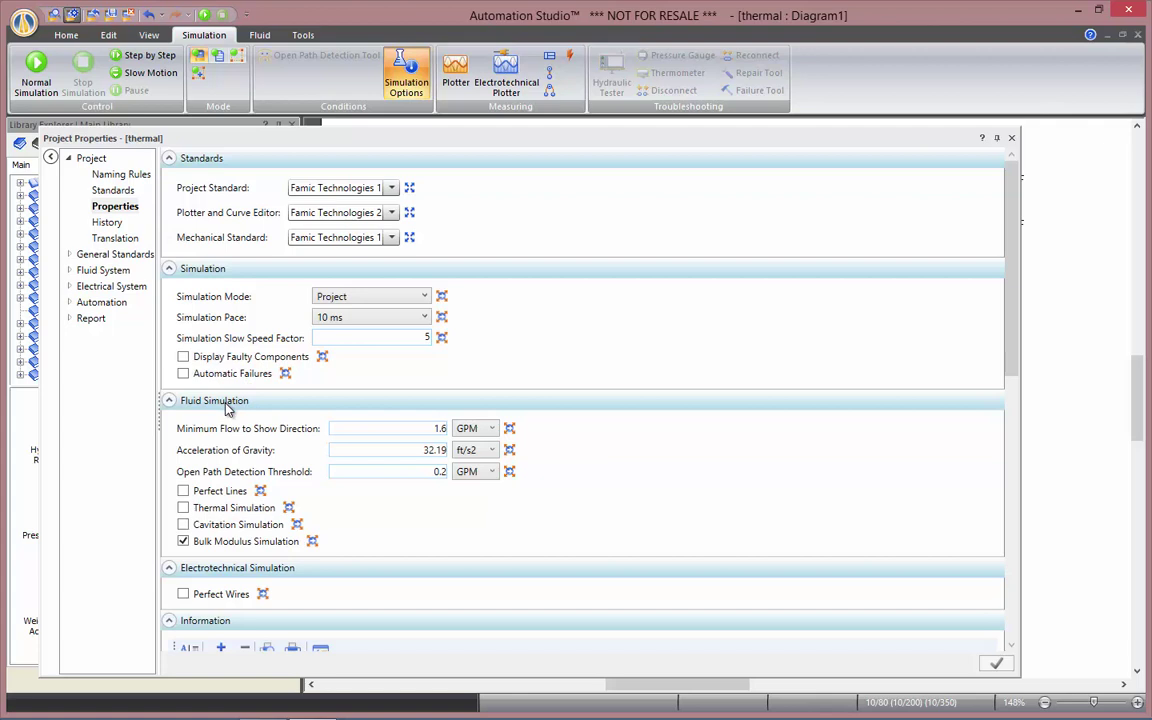
Step: Enable and apply Thermal Simulation, then view Hydraulic Installations with 77 °F fluid and ambient temperatures
left_click(183, 508)
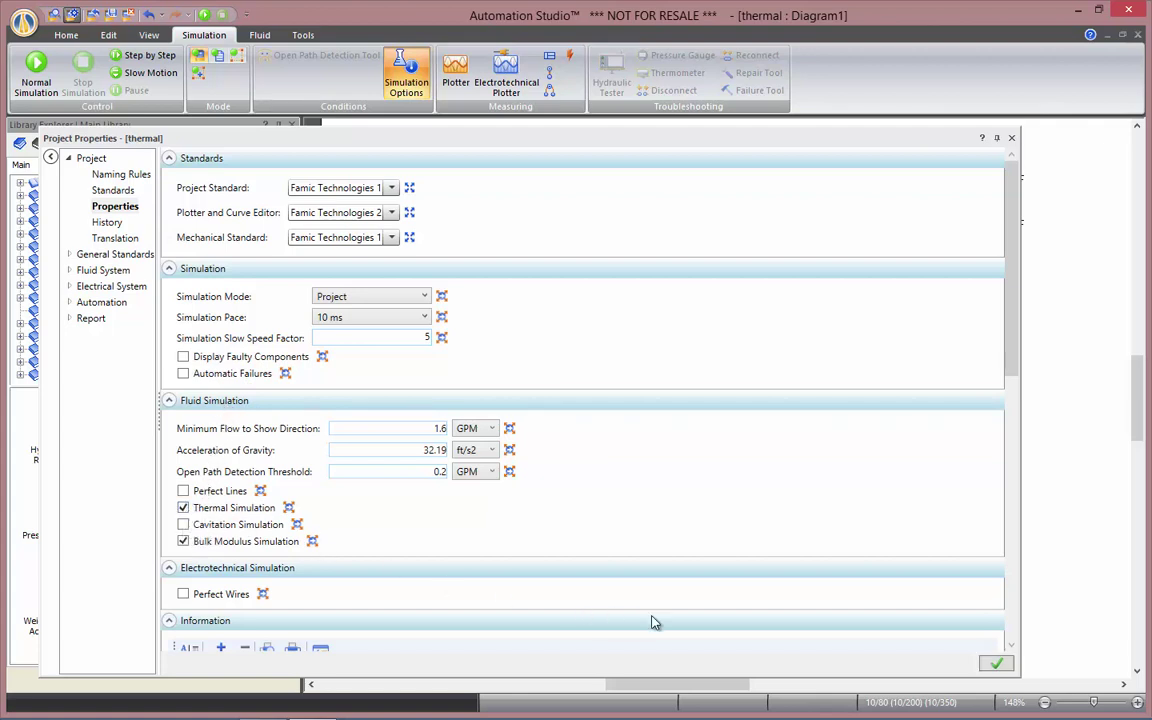
left_click(993, 664)
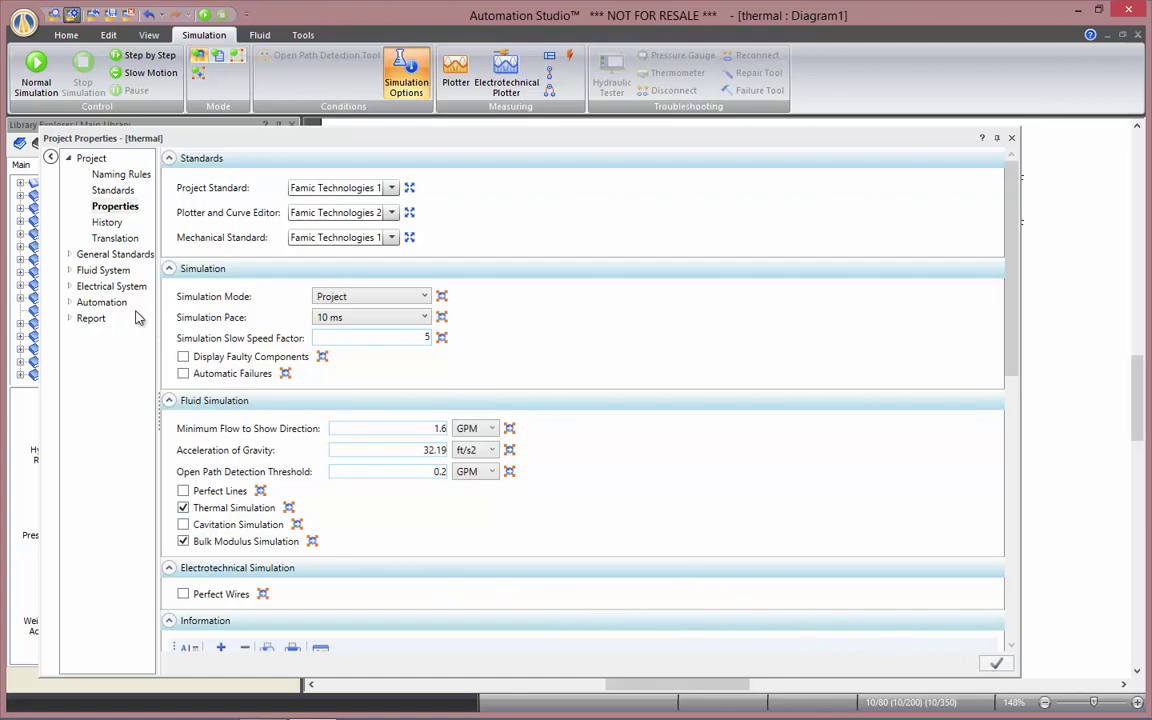
left_click(70, 270)
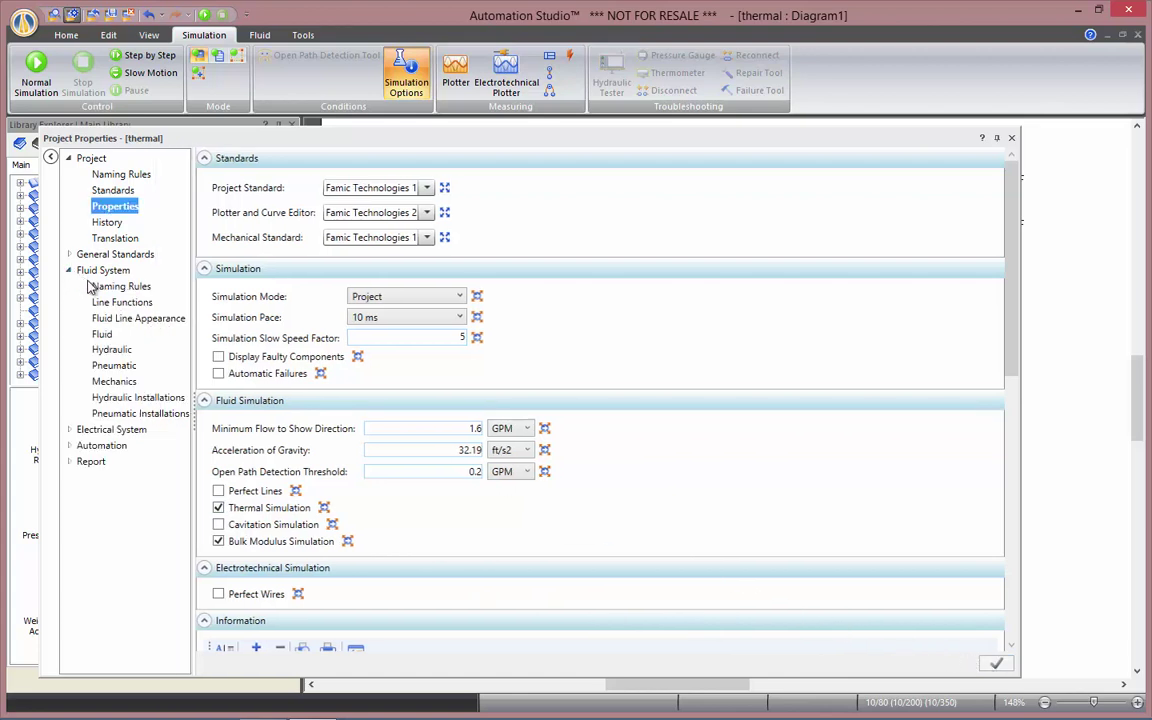
left_click(150, 399)
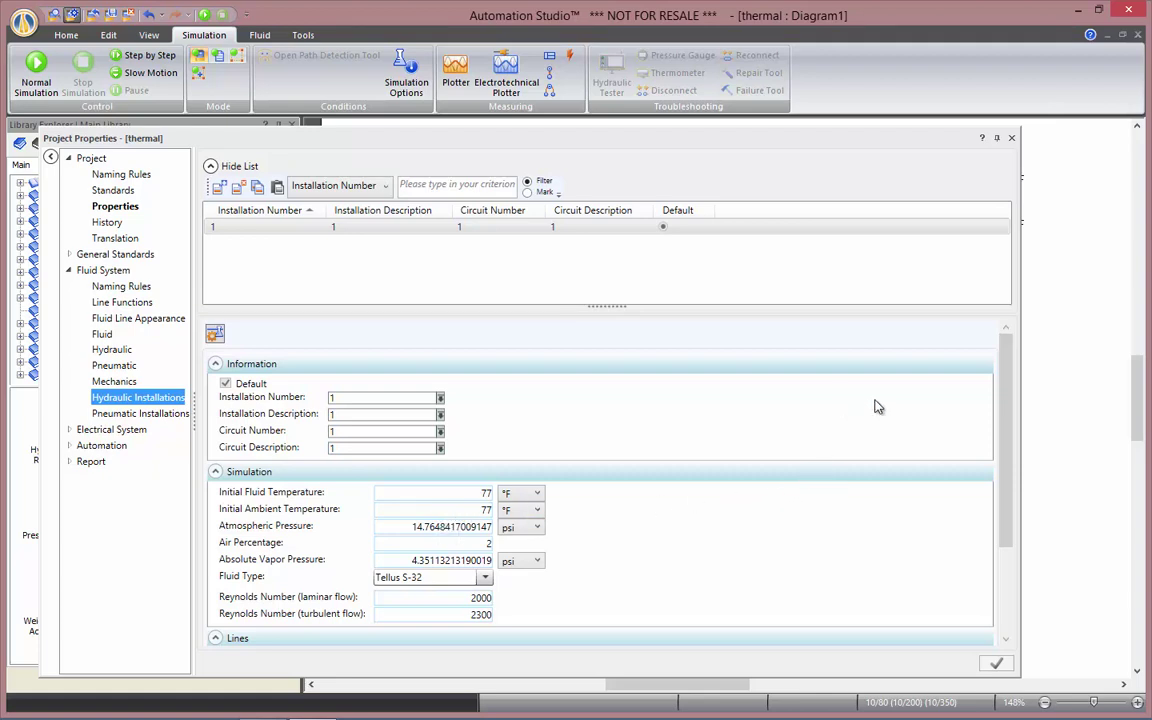
Step: Close Project Properties to return to the circuit diagram with all gauges at 77 °F
left_click(1012, 139)
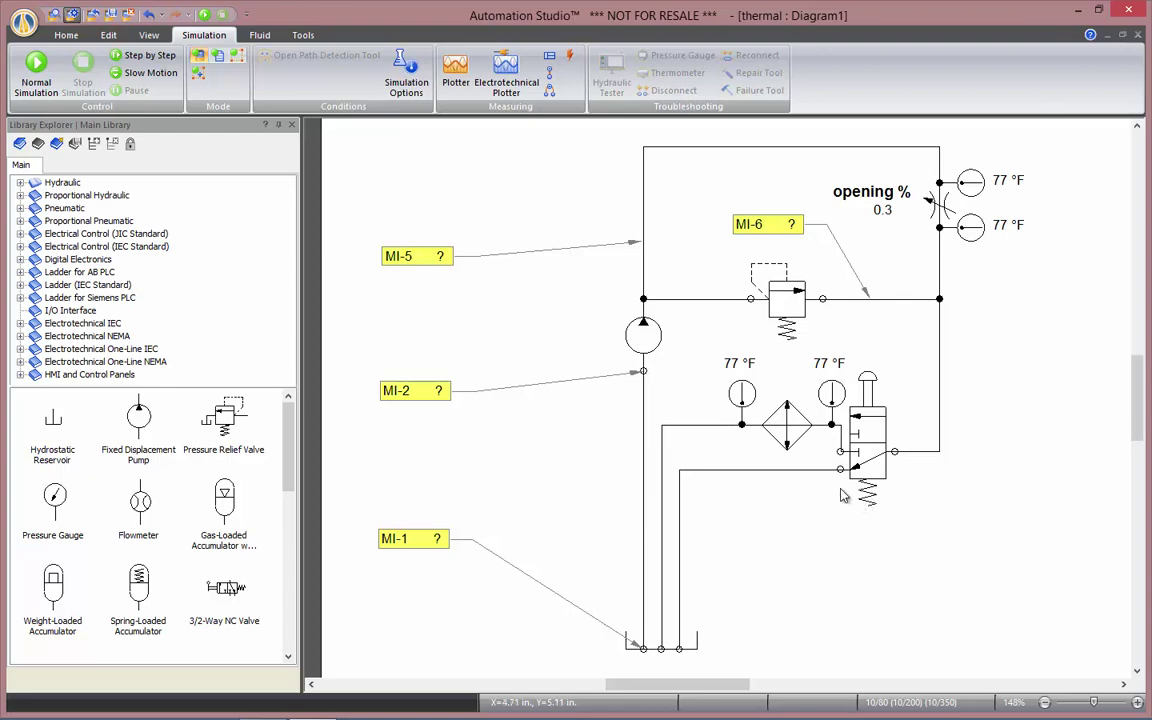
double_click(660, 350)
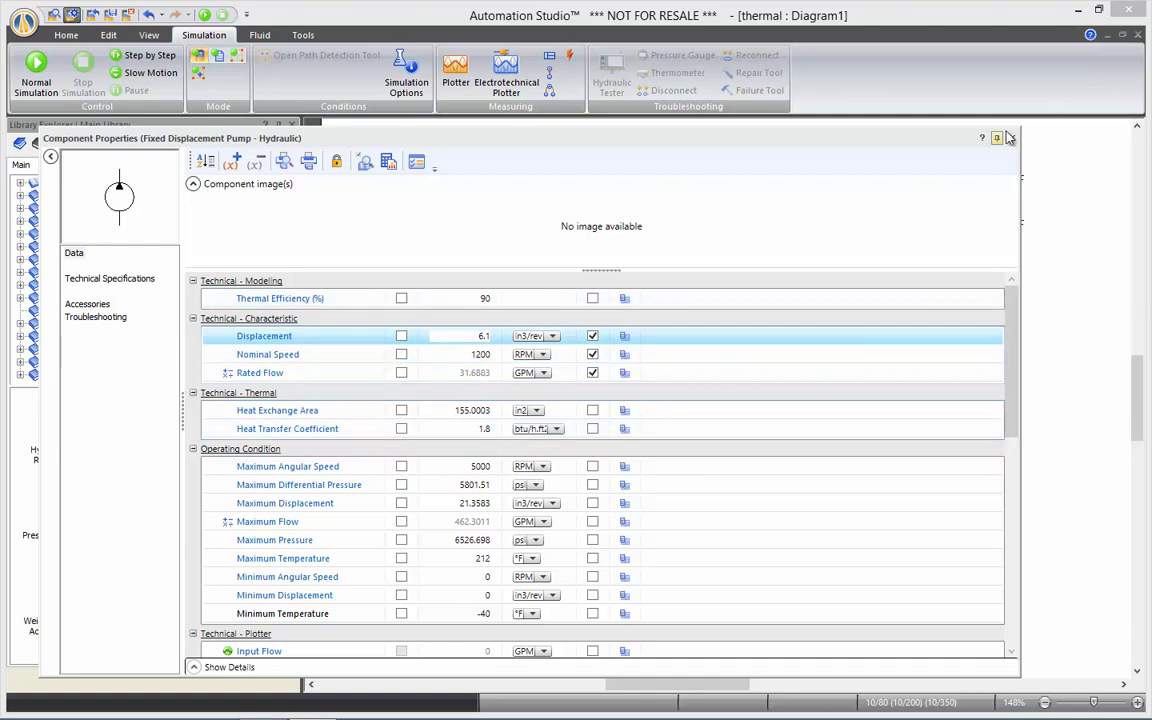
left_click(910, 125)
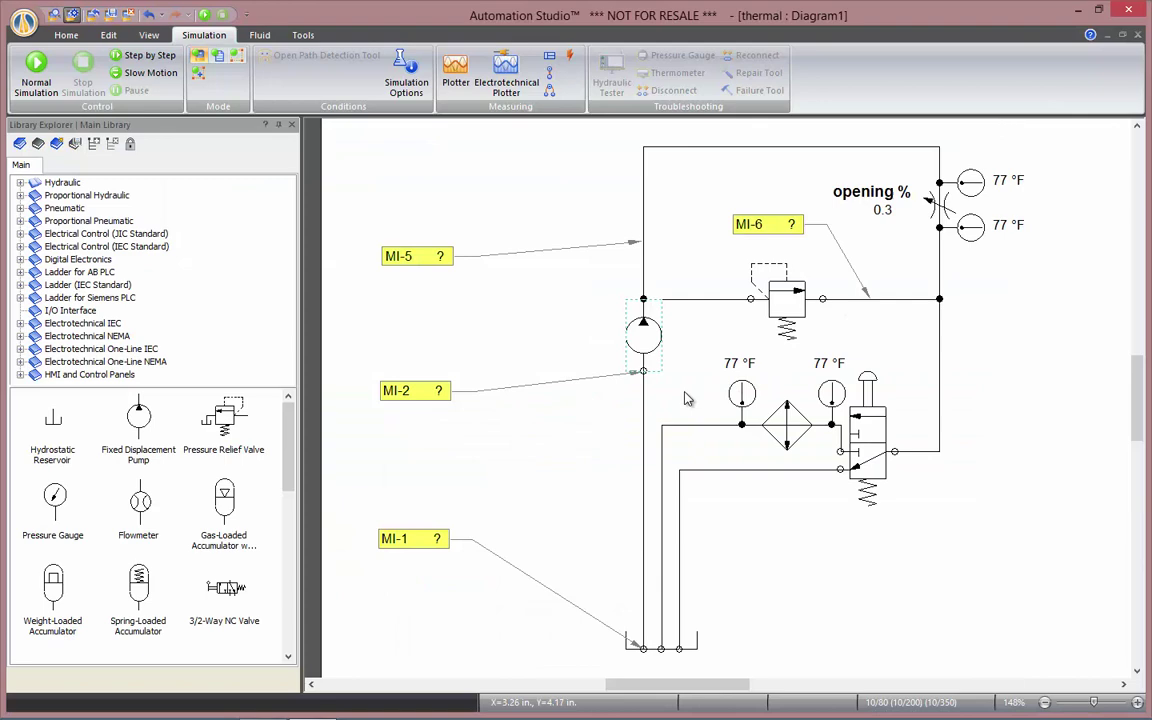
left_click(643, 407)
double_click(643, 407)
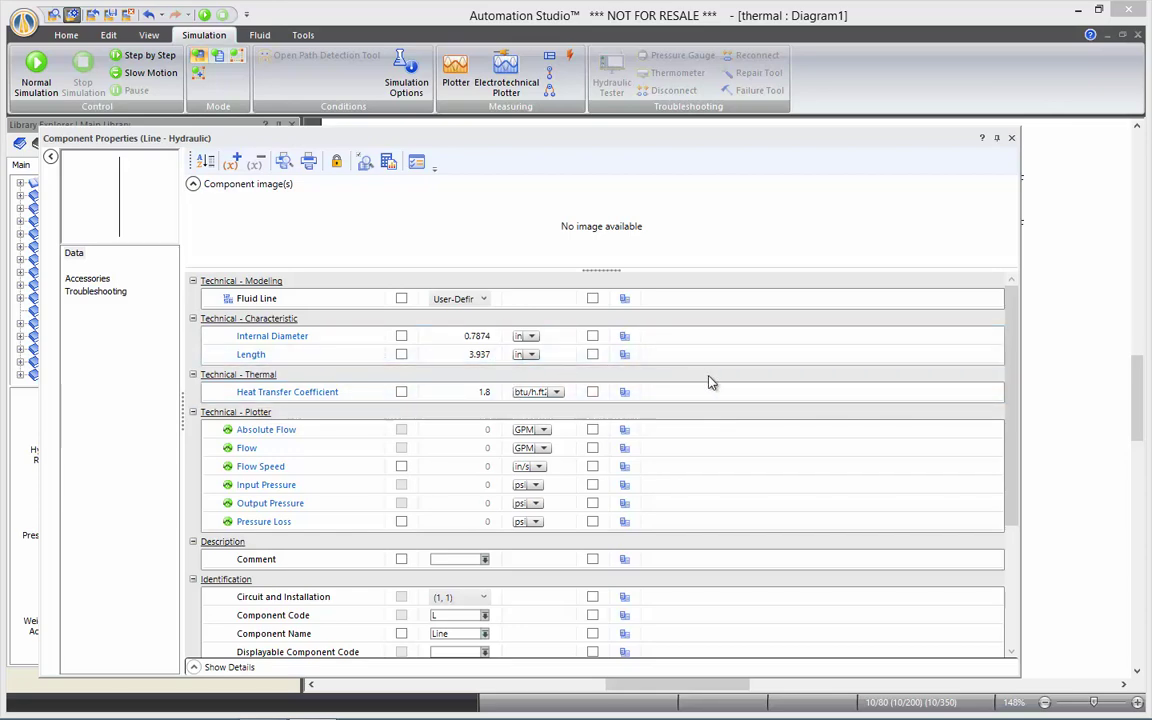
left_click(1015, 137)
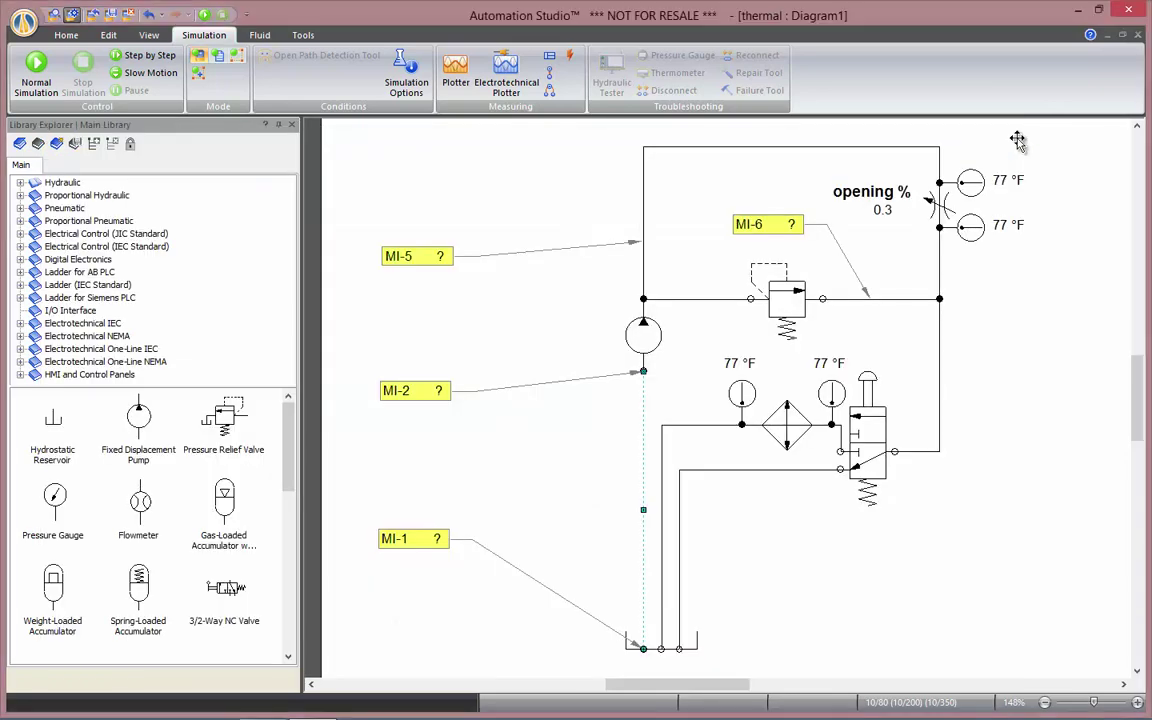
Step: Set the hydrostatic reservoir's Infinite Volume property to FALSE and close its Component Properties
left_click(792, 541)
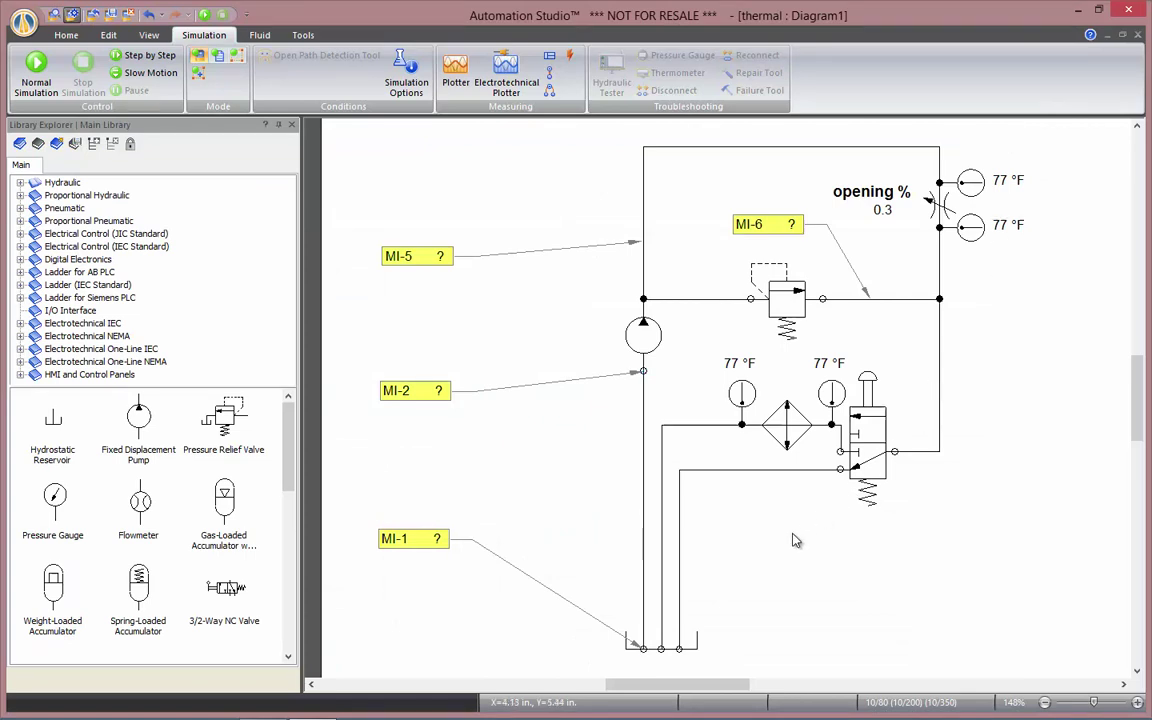
double_click(695, 645)
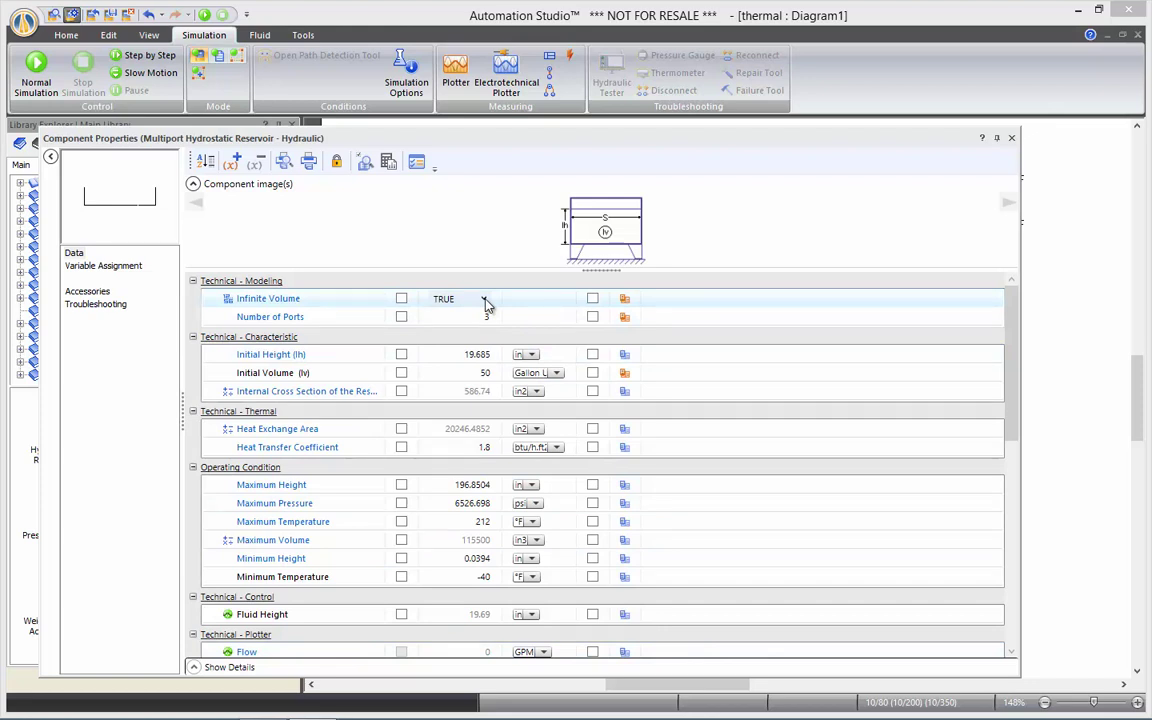
left_click(485, 300)
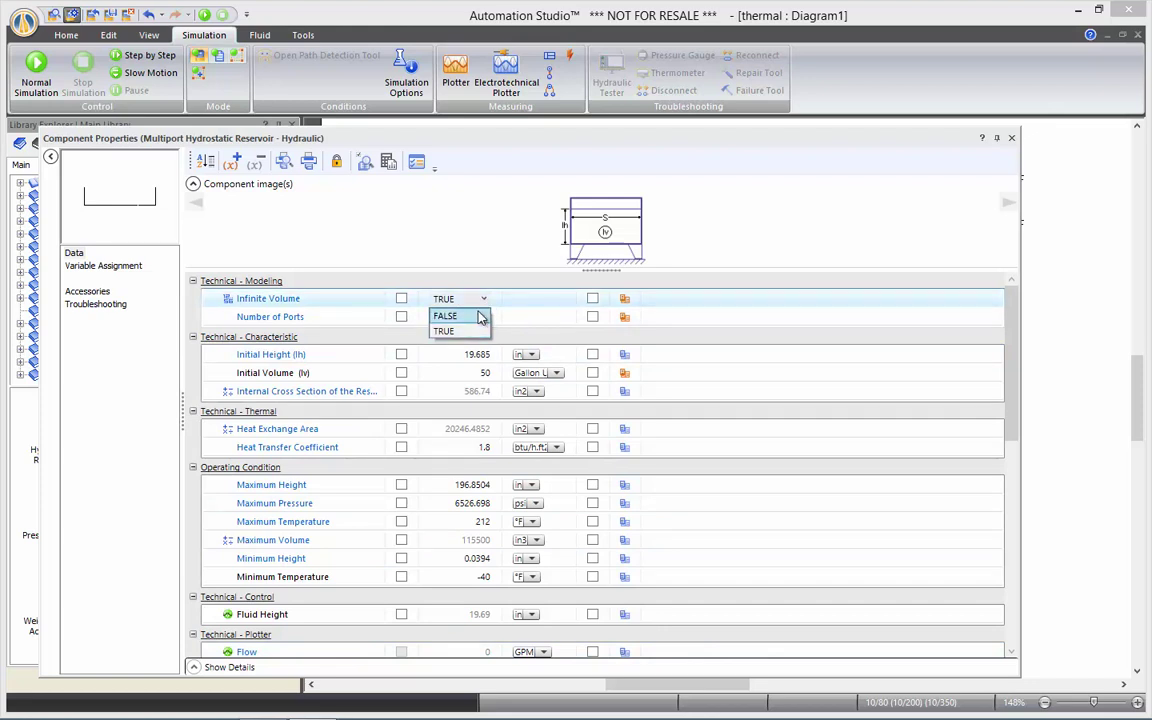
left_click(479, 313)
left_click(479, 314)
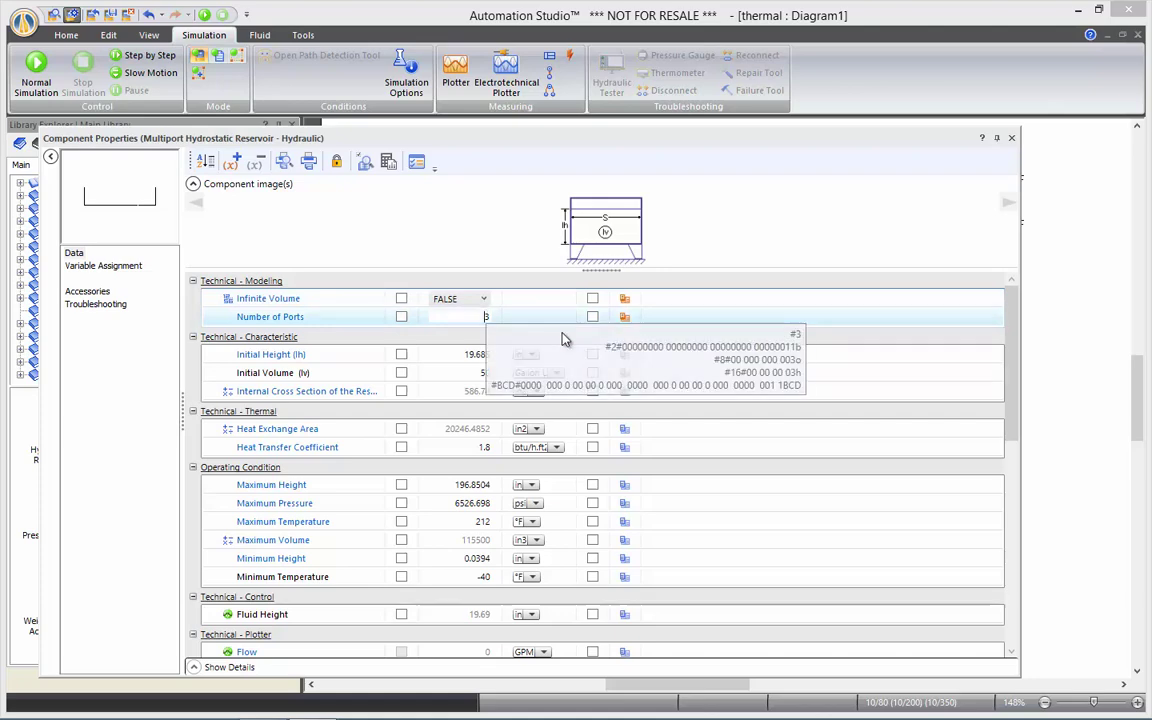
left_click(1012, 139)
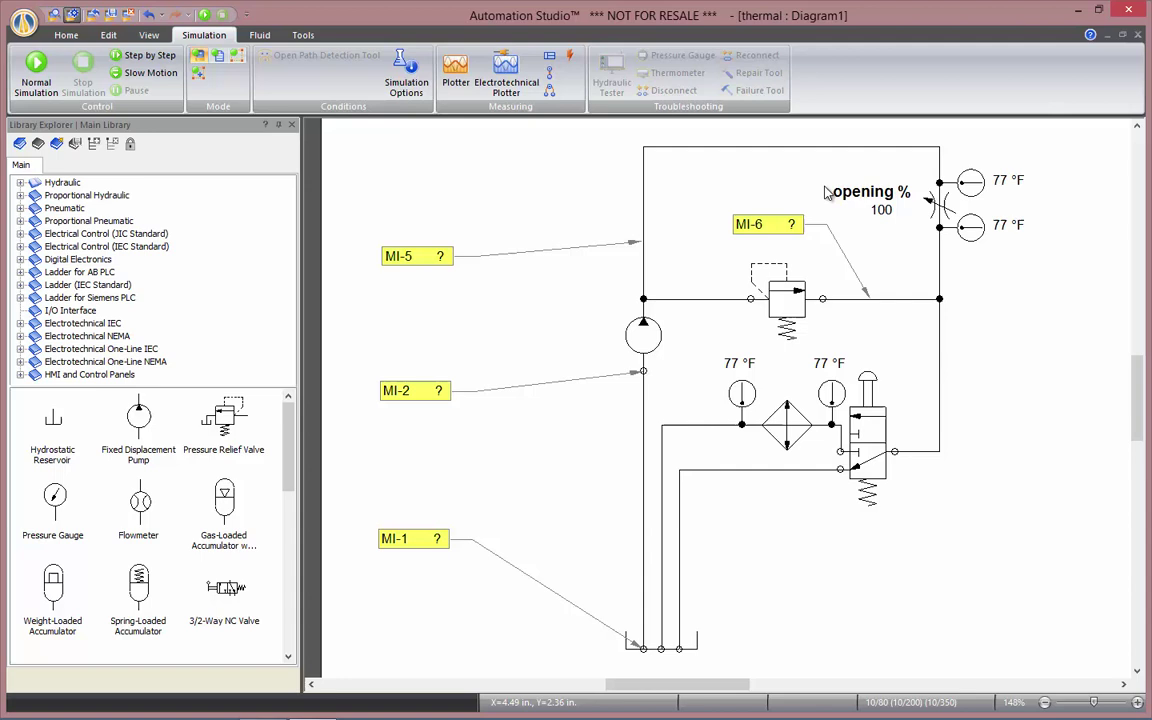
Step: Expand Hydraulic > Fluid Conditioning in Library Explorer and browse the Coolers components
left_click(20, 183)
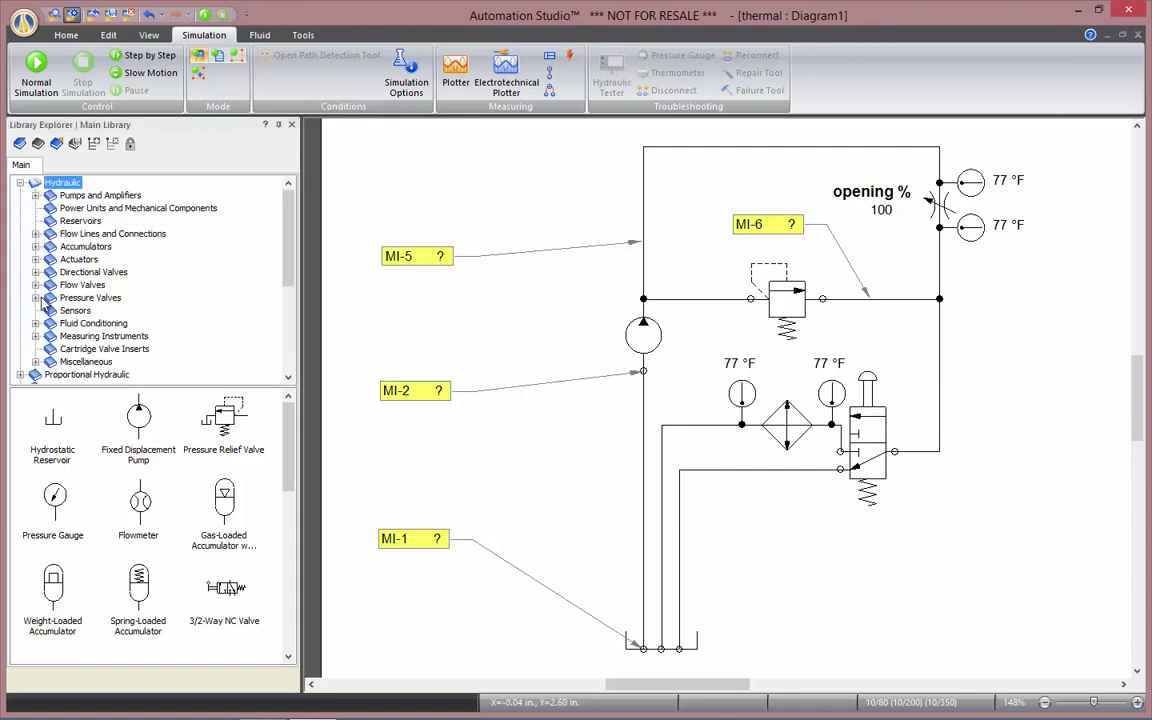
left_click(65, 324)
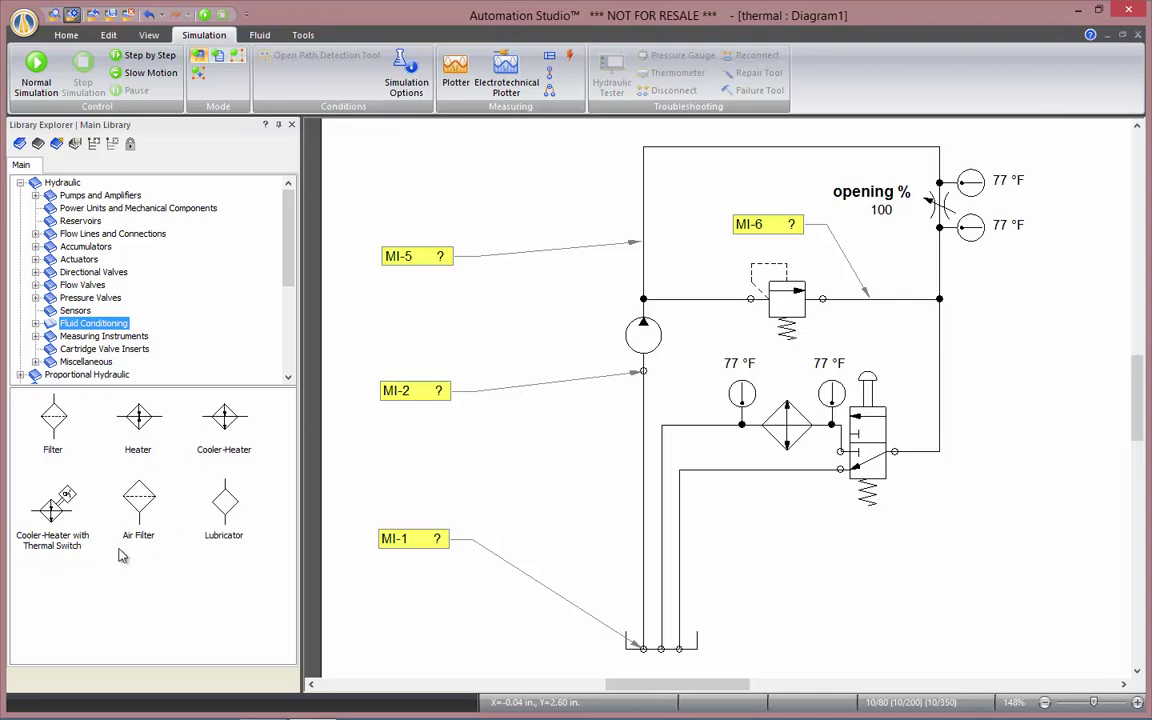
left_click(36, 323)
left_click(86, 349)
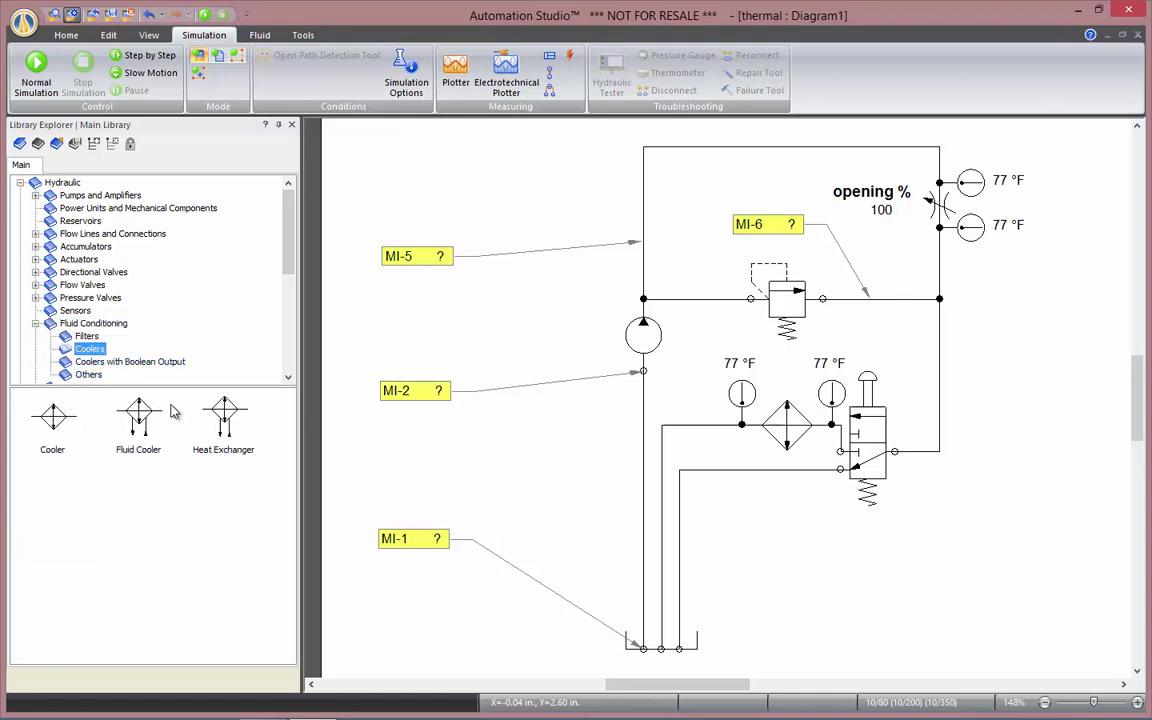
Step: Place a trial cooler below the circuit, browse the Others category, then delete the cooler
left_click_drag(220, 415, 797, 572)
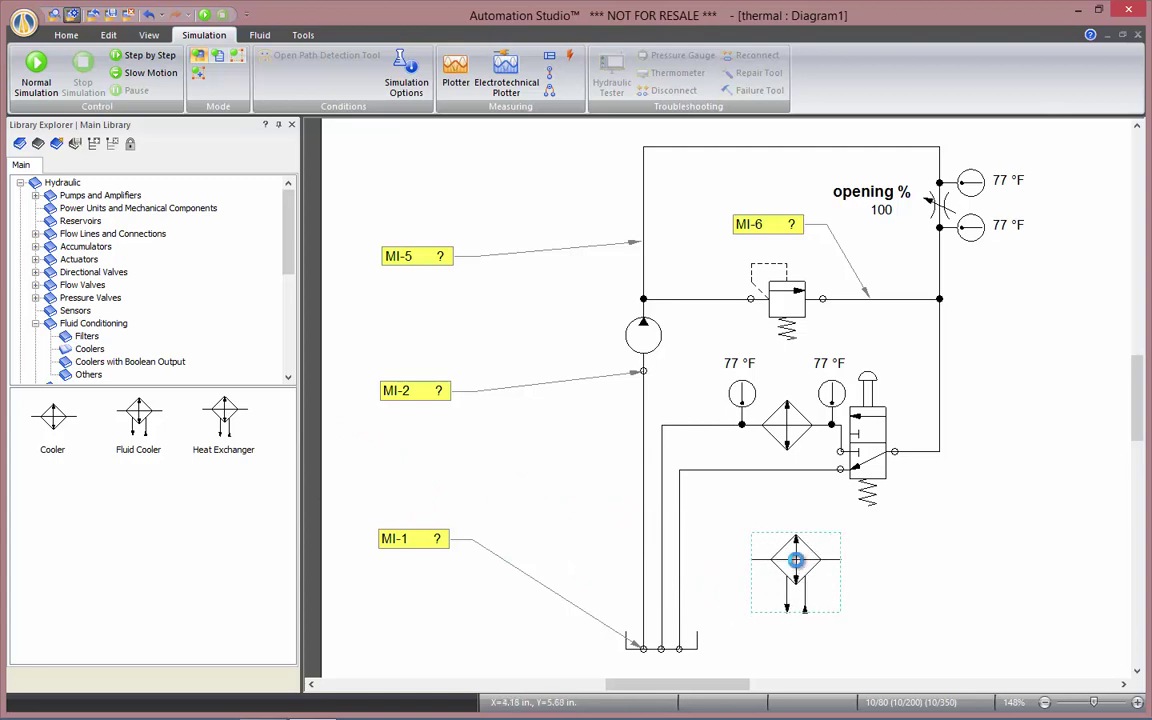
left_click(88, 375)
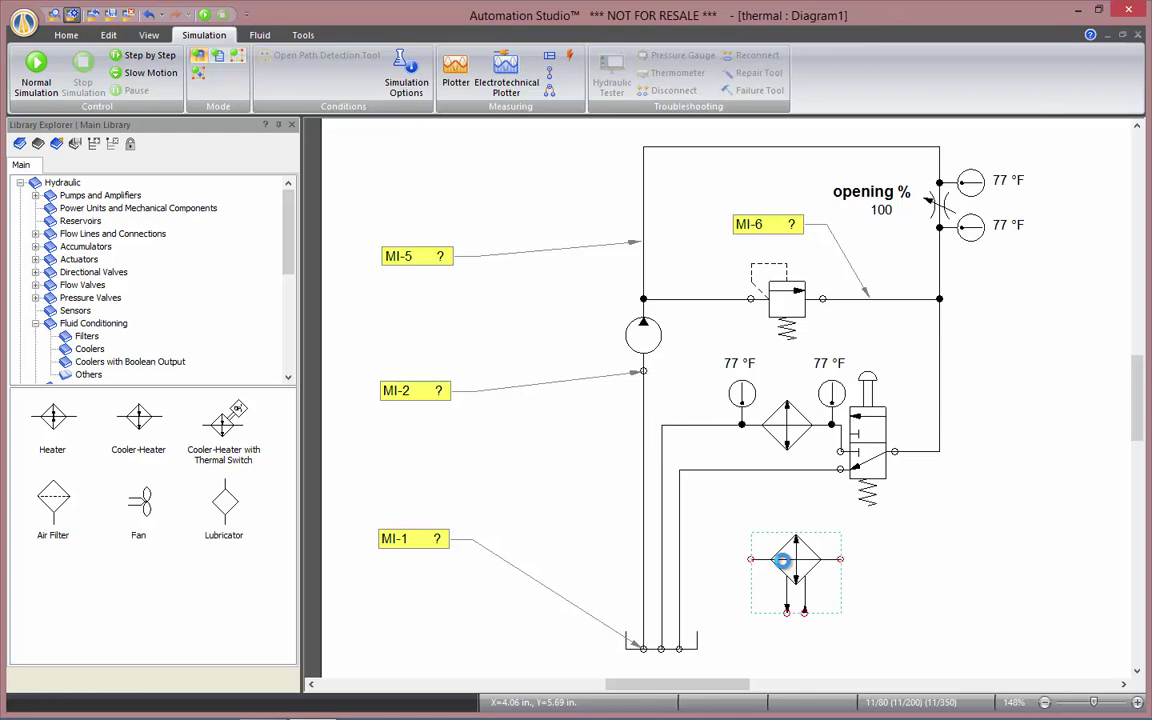
key("Delete")
Step: In the hydraulic cooler's properties, enter 50 °F deactivation and 80 °F switching temperatures
double_click(792, 429)
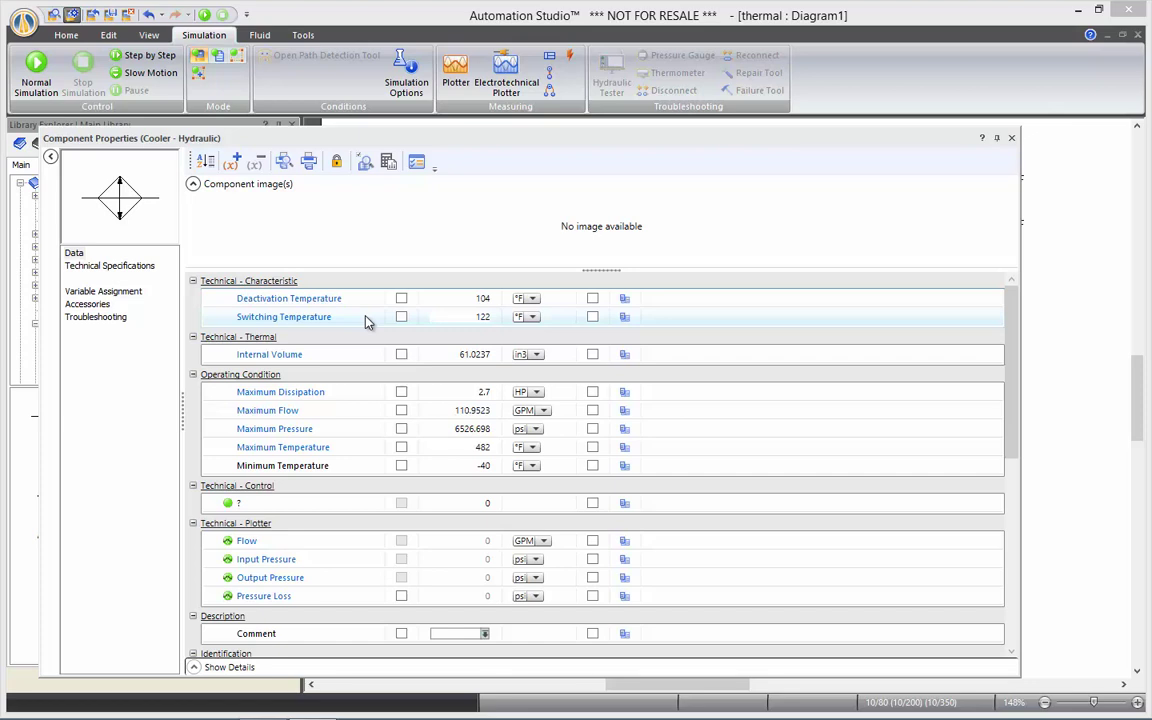
left_click(474, 300)
type("5")
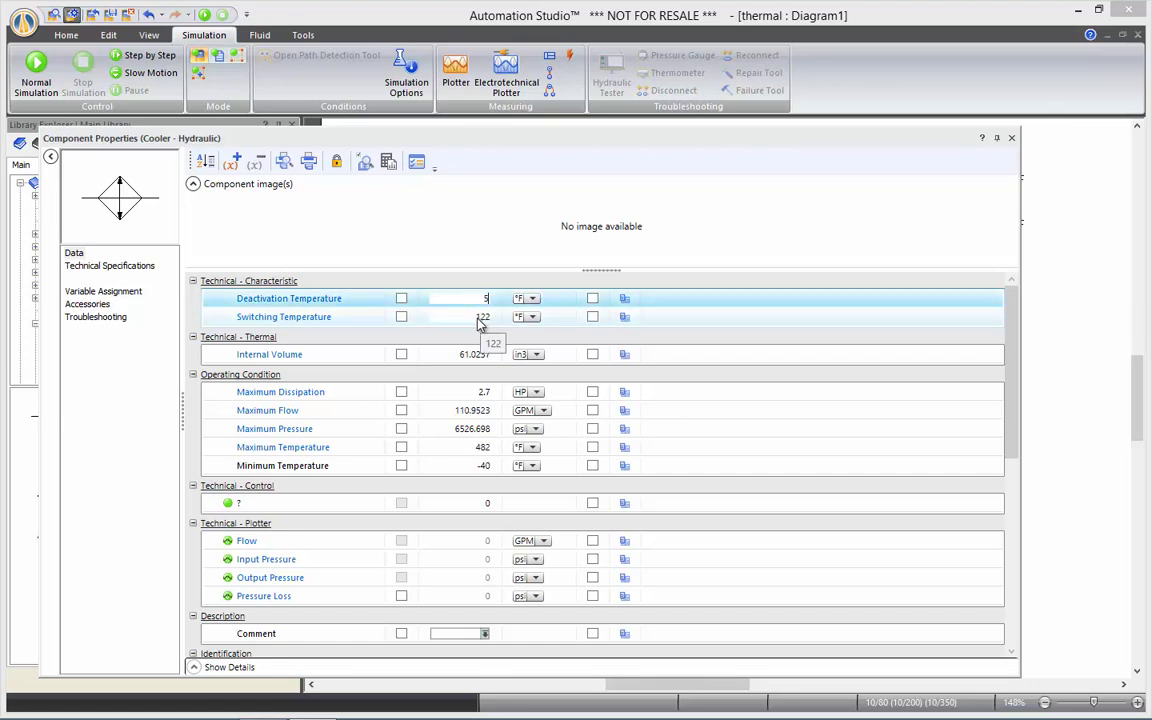
type("0")
left_click(477, 318)
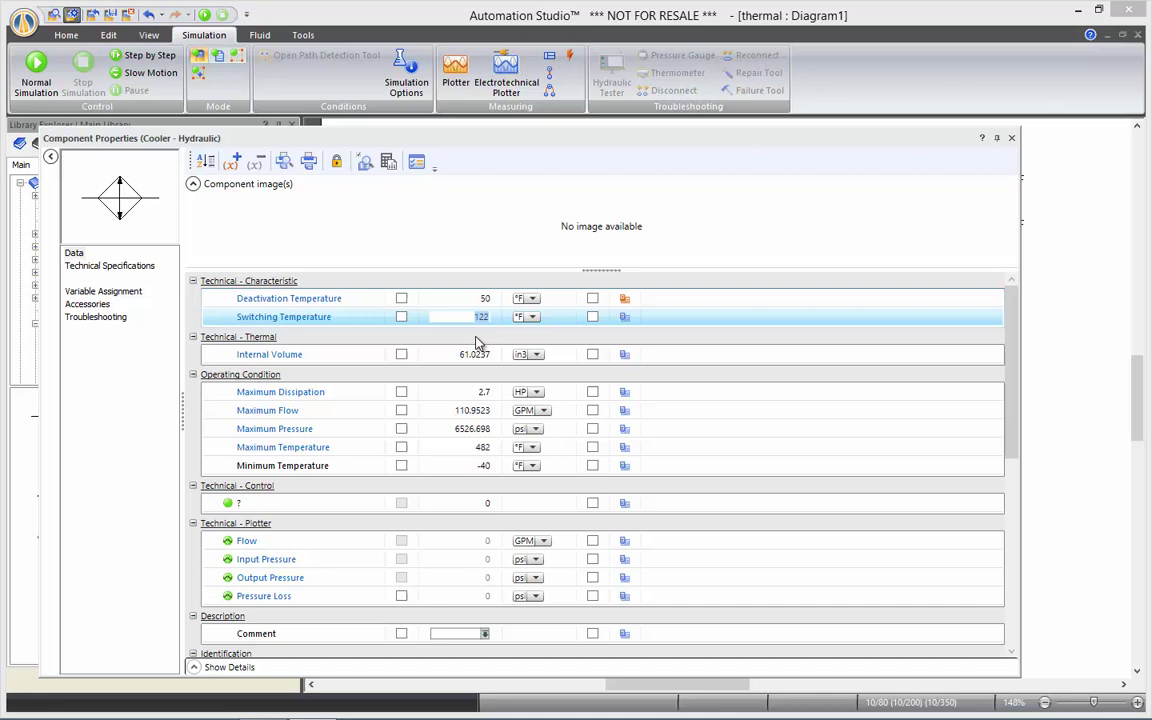
type("80")
key("Return")
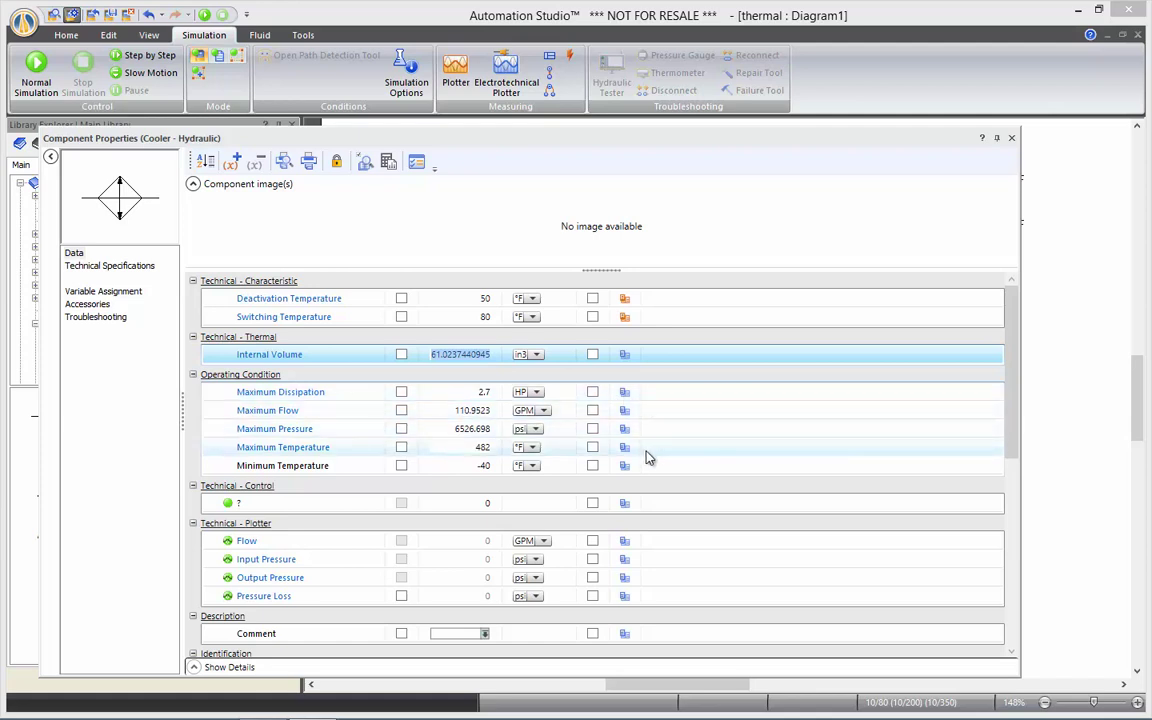
Step: Start Normal Simulation and drag the variable orifice's Internal Diameter down to 0.10 in
left_click(1011, 138)
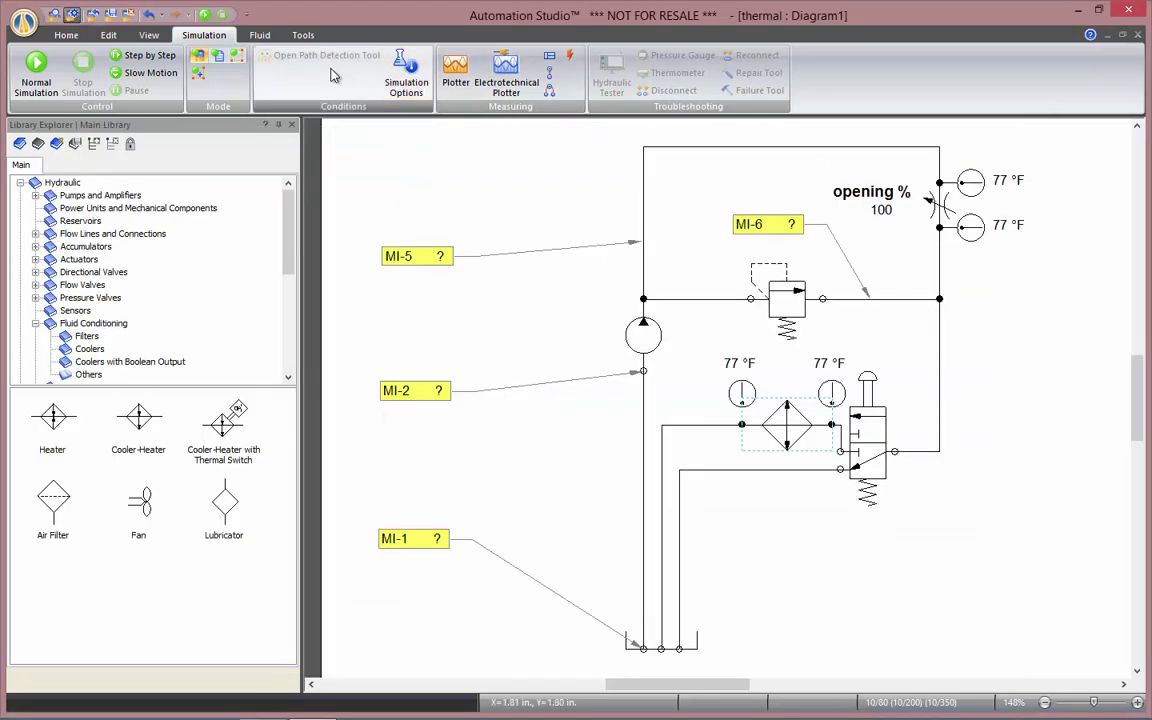
left_click(205, 15)
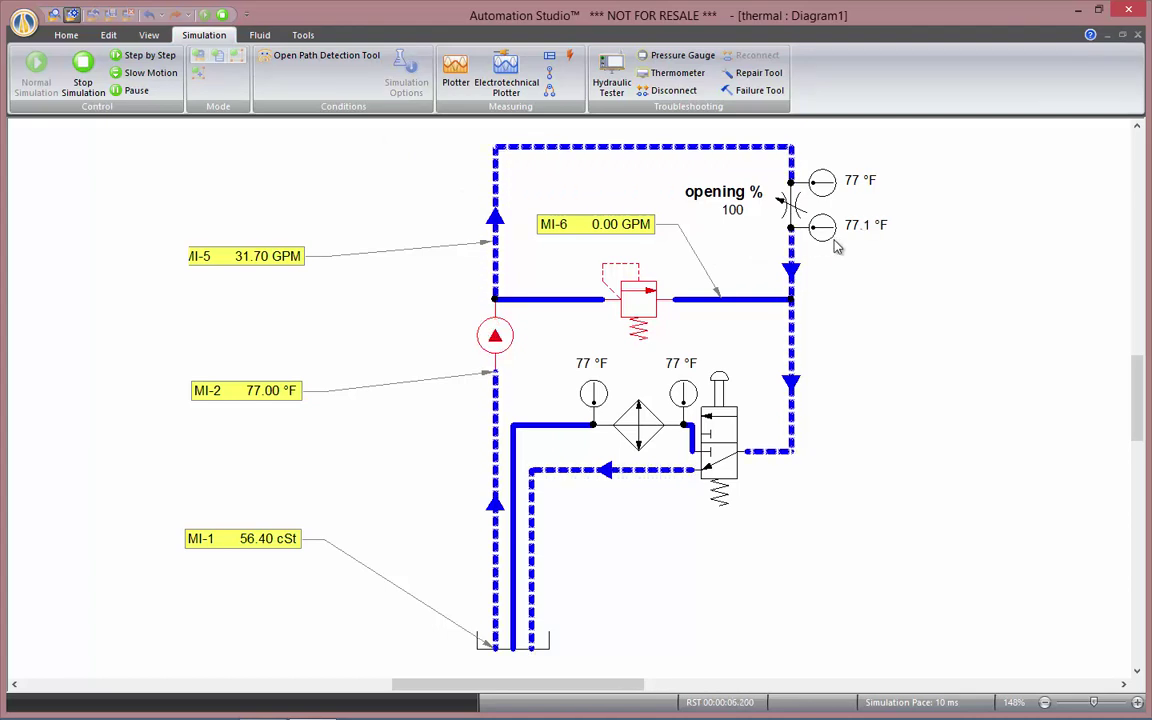
left_click(788, 206)
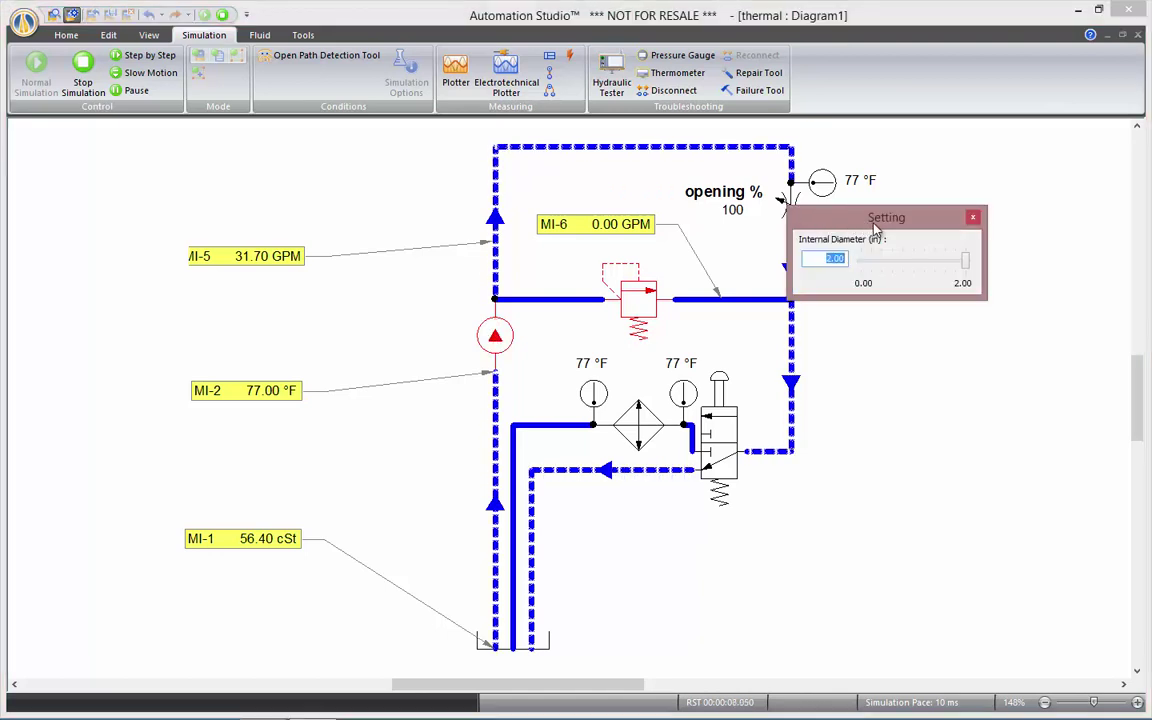
left_click_drag(788, 206, 813, 248)
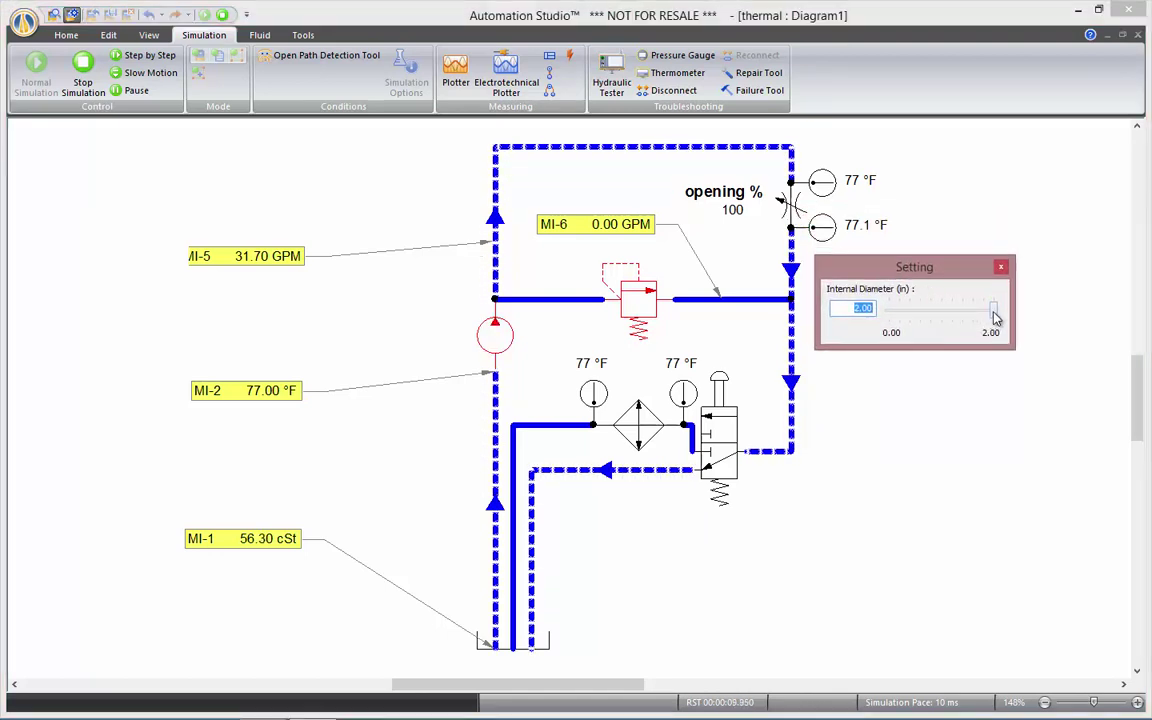
left_click_drag(991, 312, 897, 320)
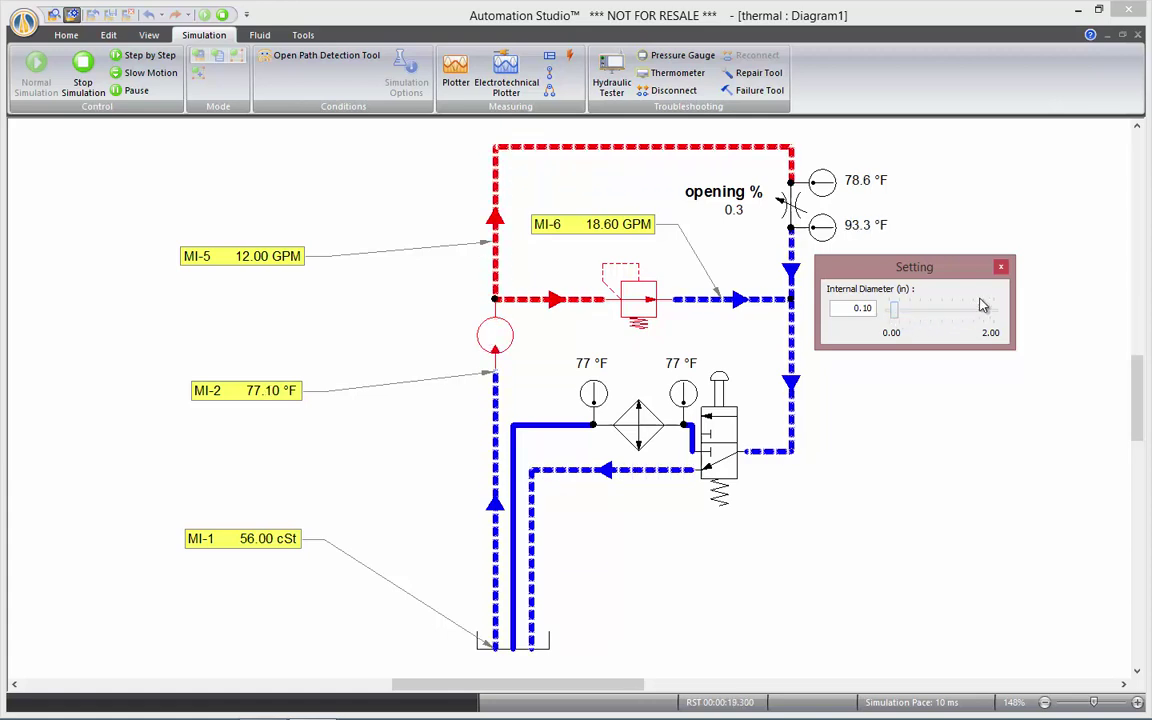
Step: Close the orifice Setting popup and let the fluid heat until MI-2 reads about 82.5 °F
left_click(1000, 267)
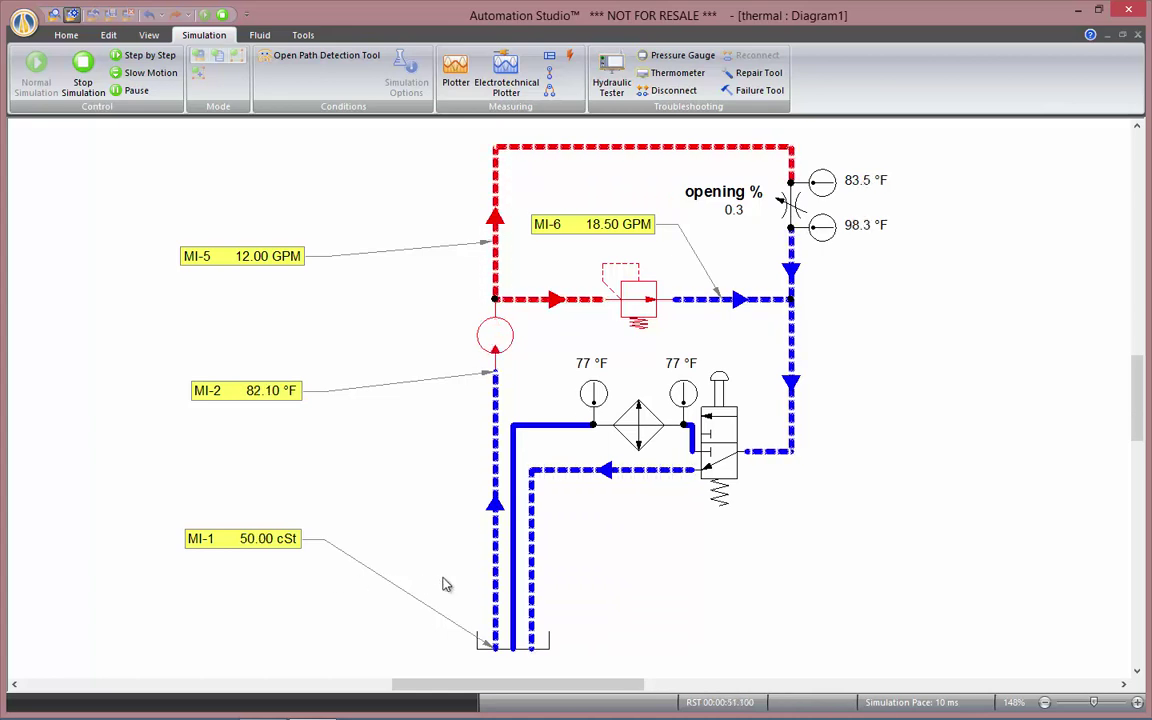
Step: Shift the 3/2 pushbutton valve to route the return flow through the cooler
left_click(725, 435)
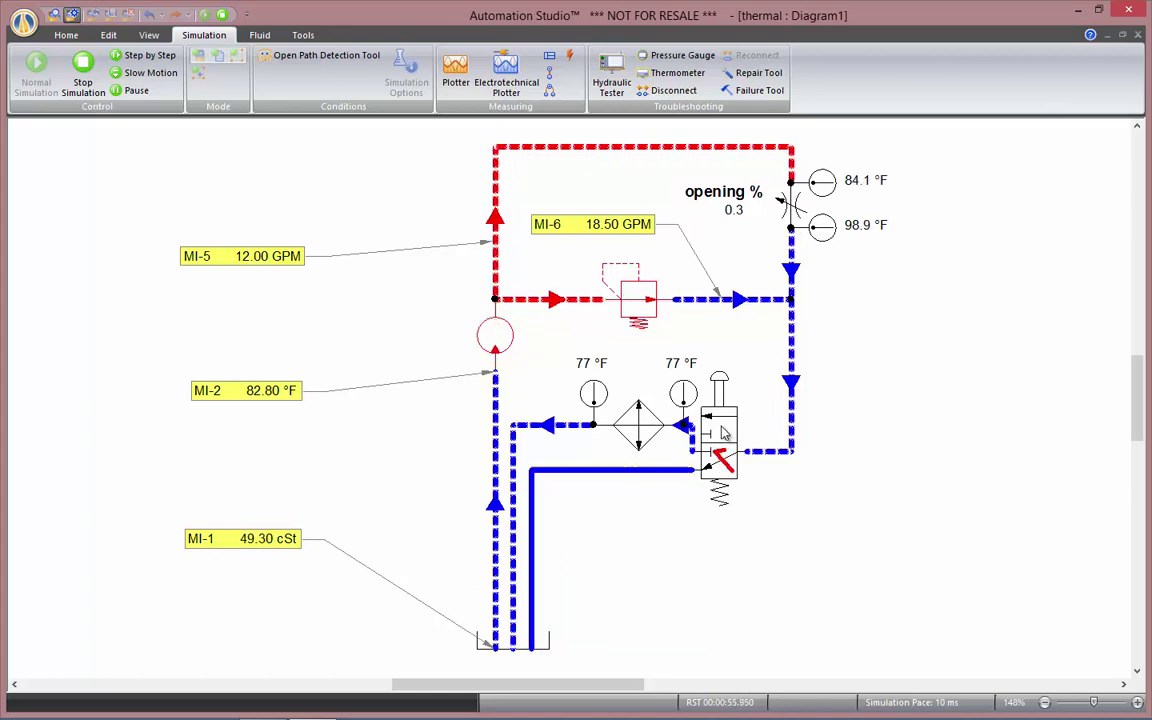